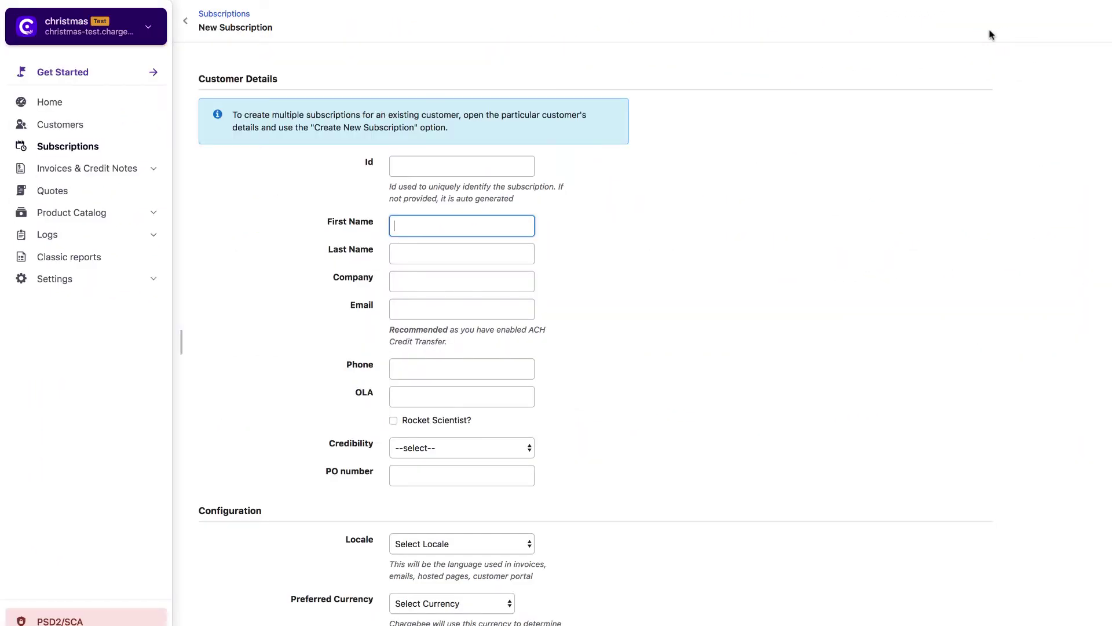
# In Subscription Details, change the plan to Enterprise to preview the checkout order.
pyautogui.scroll(-5, 601, 504)
pyautogui.scroll(-3, 602, 505)
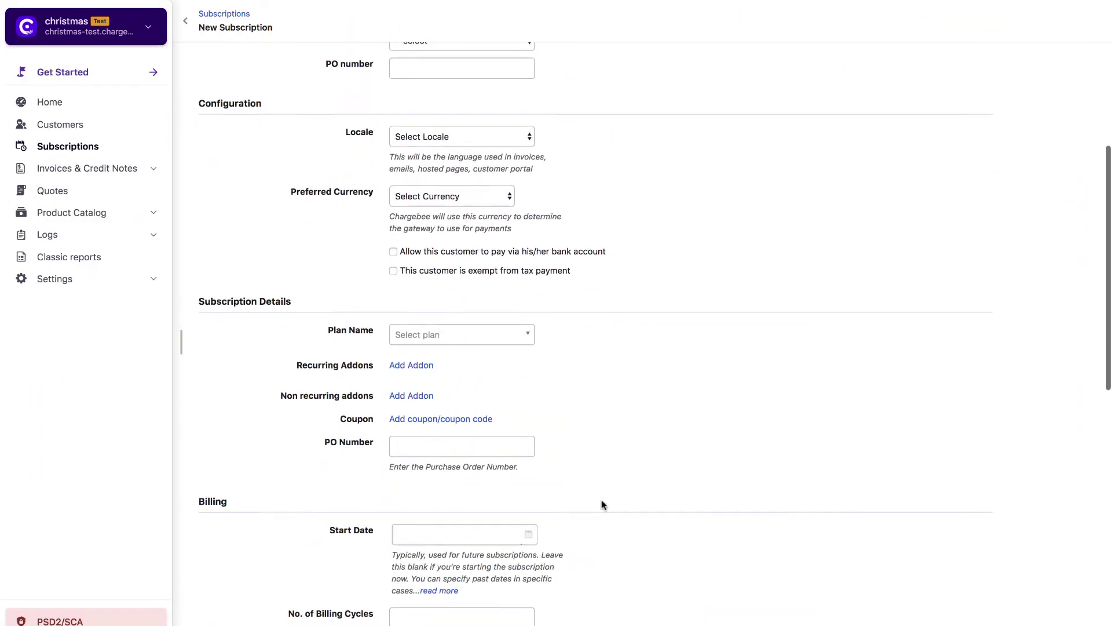
pyautogui.click(492, 340)
pyautogui.click(480, 373)
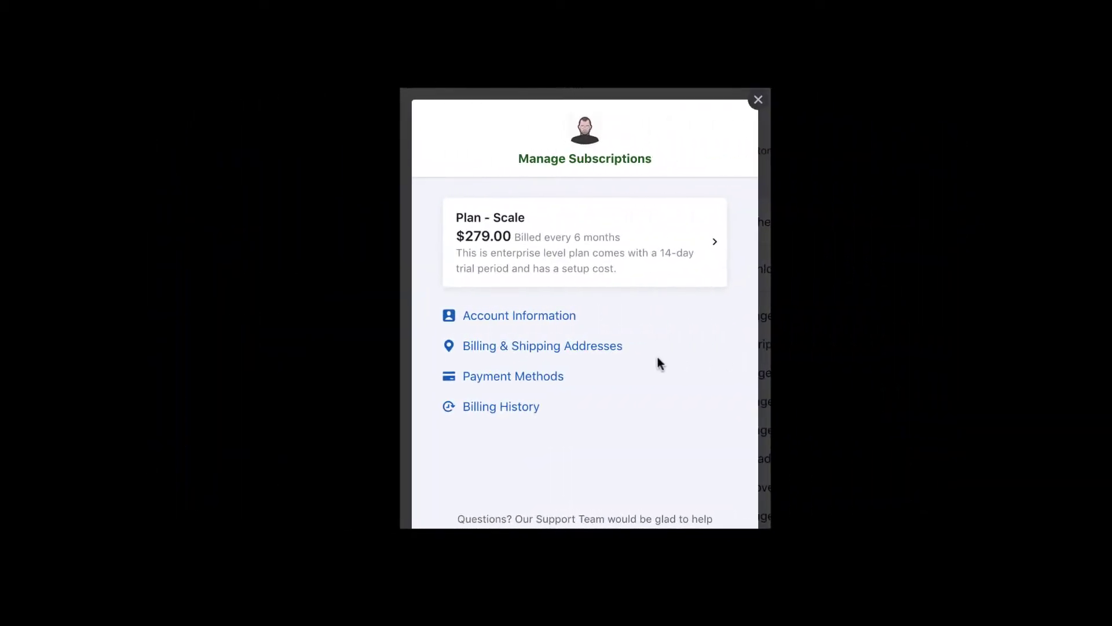
# Edit the Scale plan subscription in the portal and bring up the plan list to switch to Enterprise.
pyautogui.click(662, 274)
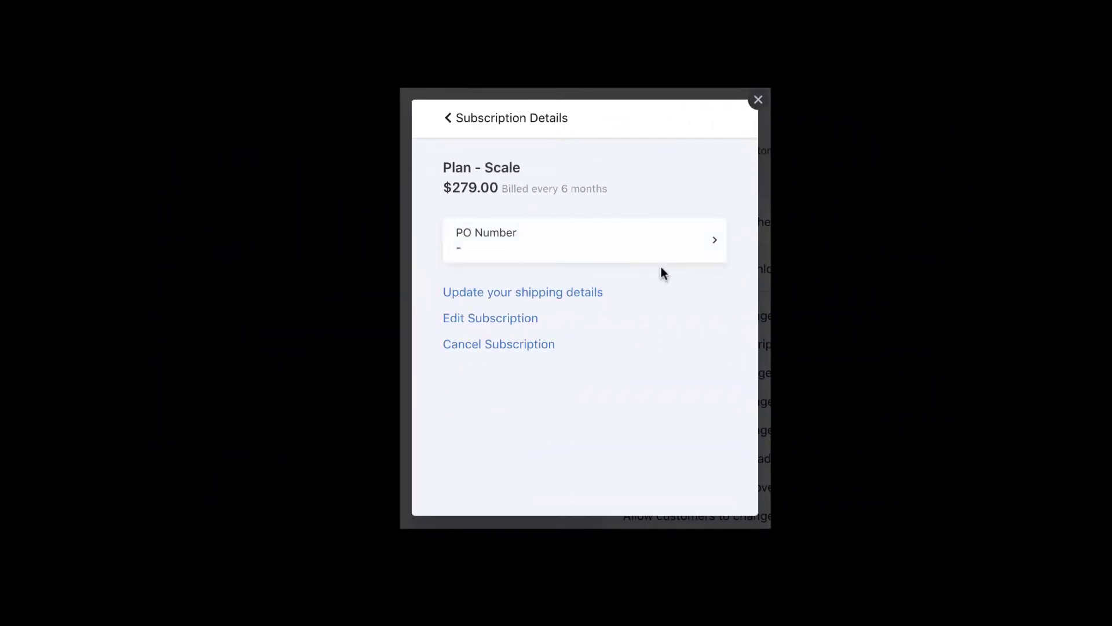
pyautogui.click(524, 318)
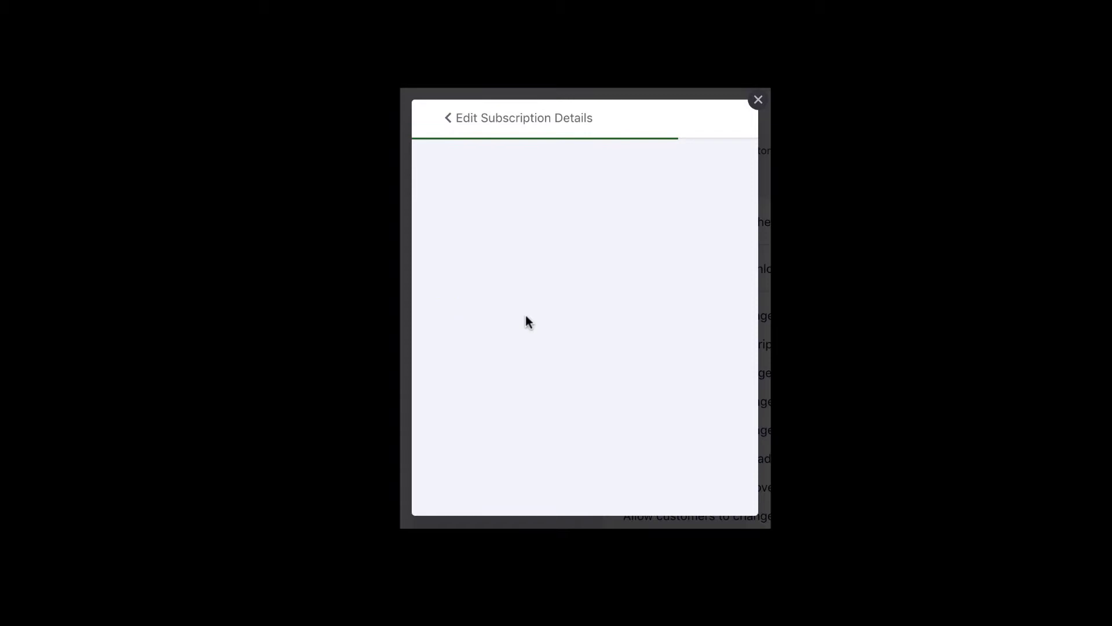
pyautogui.click(509, 176)
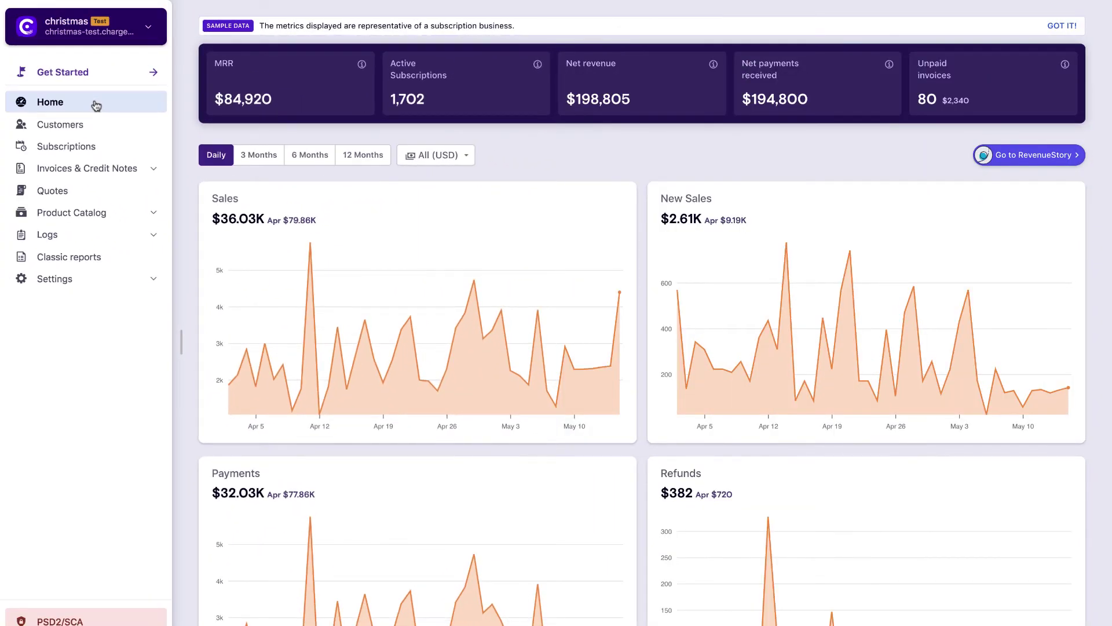
# Open the Enterprise plan from Product Catalog > Plans and scroll to its Addons section.
pyautogui.click(118, 214)
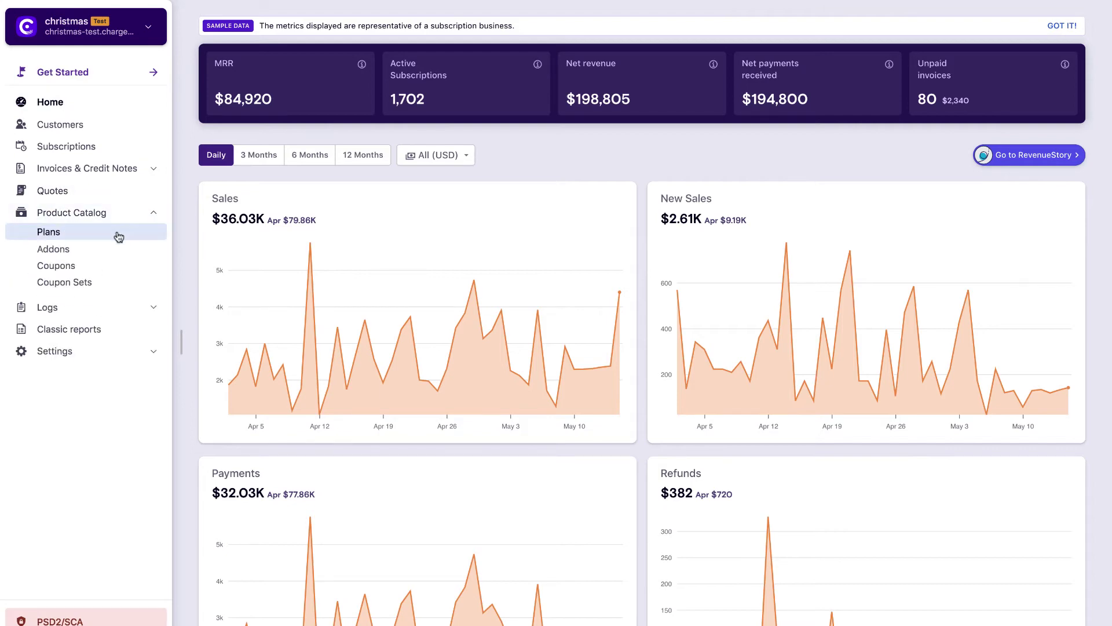
pyautogui.click(118, 237)
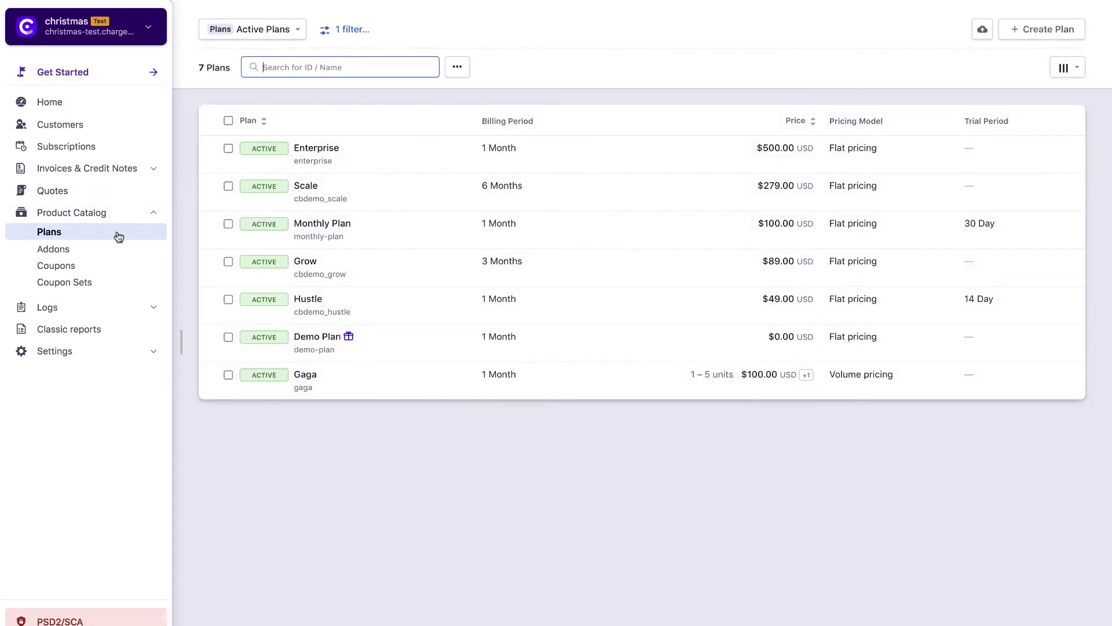
pyautogui.click(321, 152)
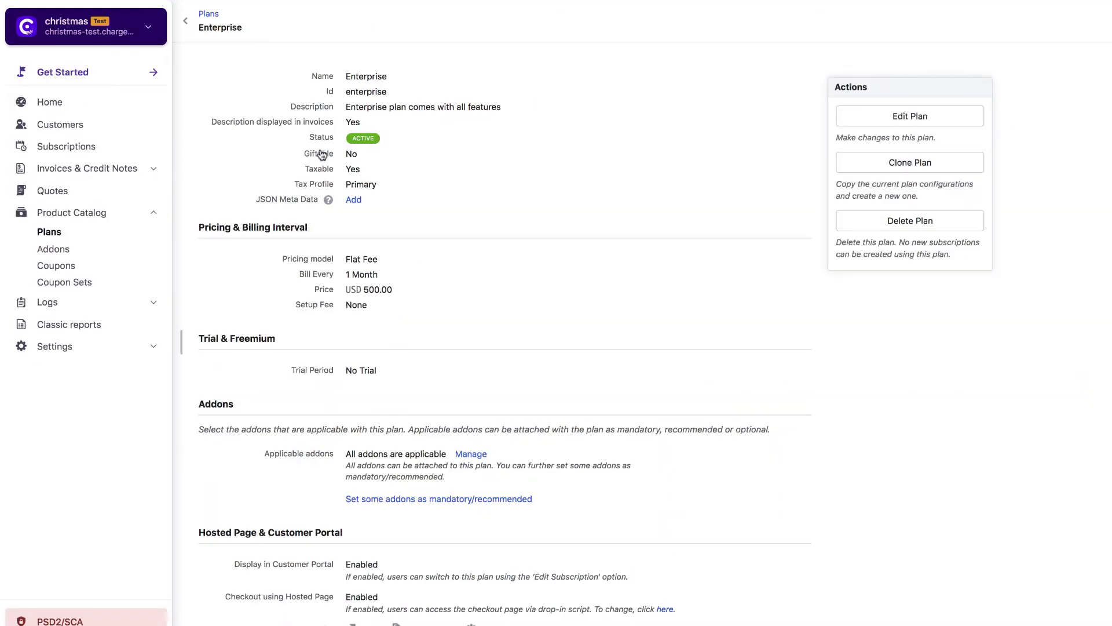
pyautogui.scroll(-3, 437, 187)
pyautogui.scroll(-2, 437, 187)
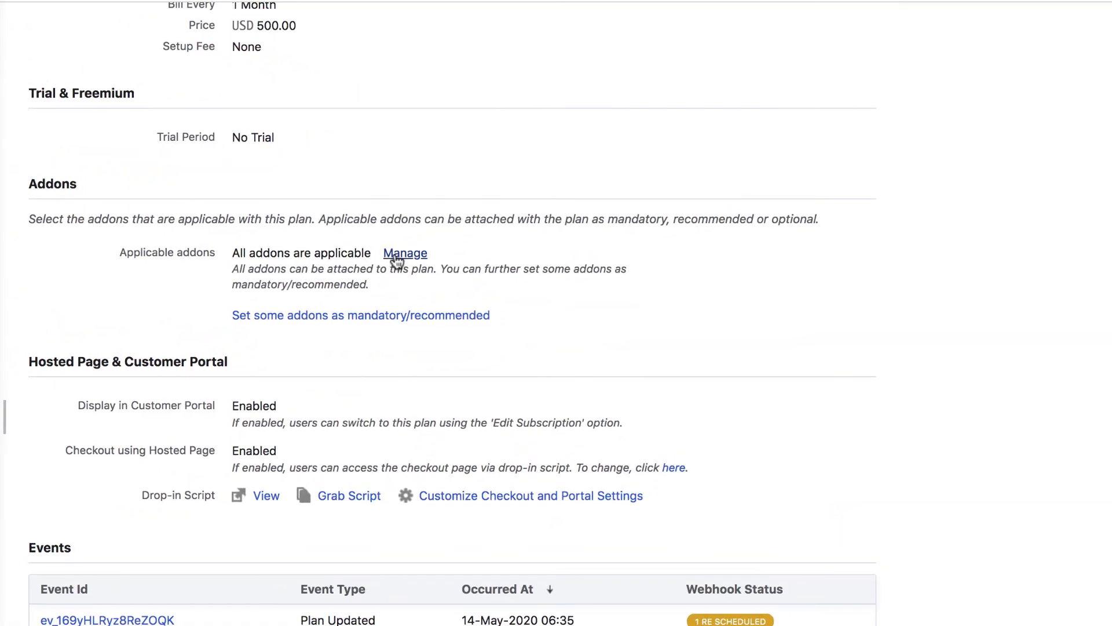
# Change the Enterprise plan's applicable addons setting to Restricted addons.
pyautogui.click(395, 256)
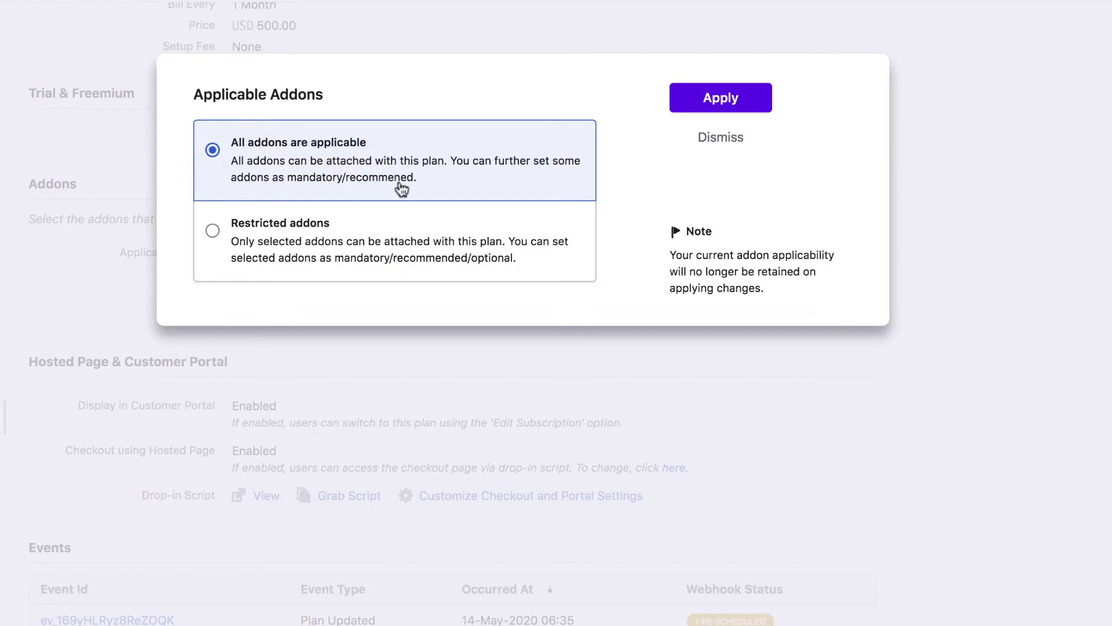
pyautogui.click(408, 251)
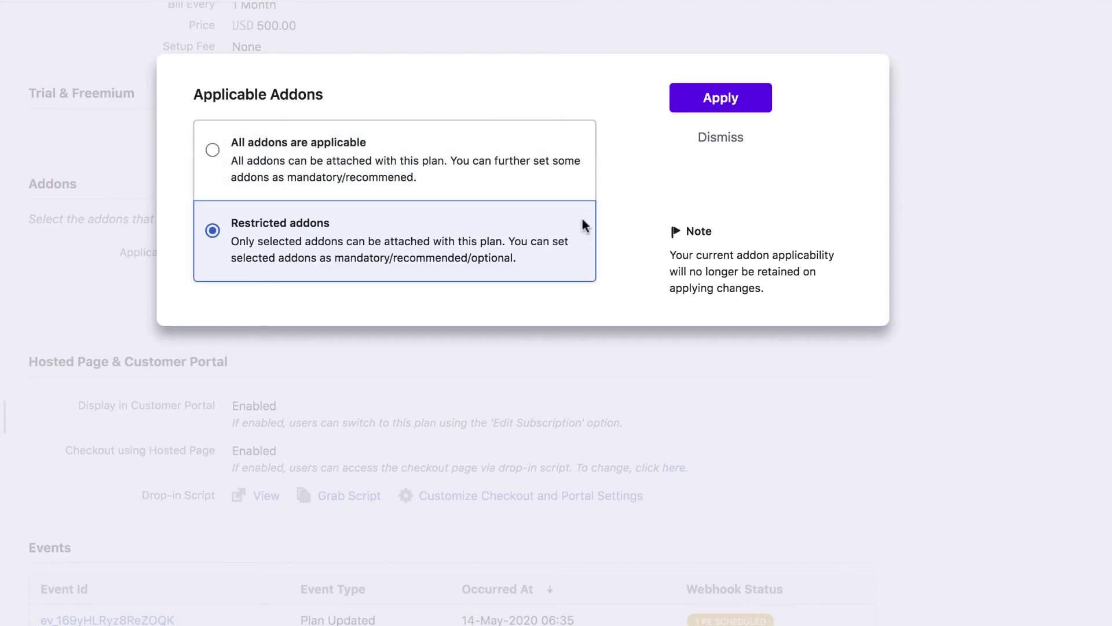
pyautogui.click(709, 110)
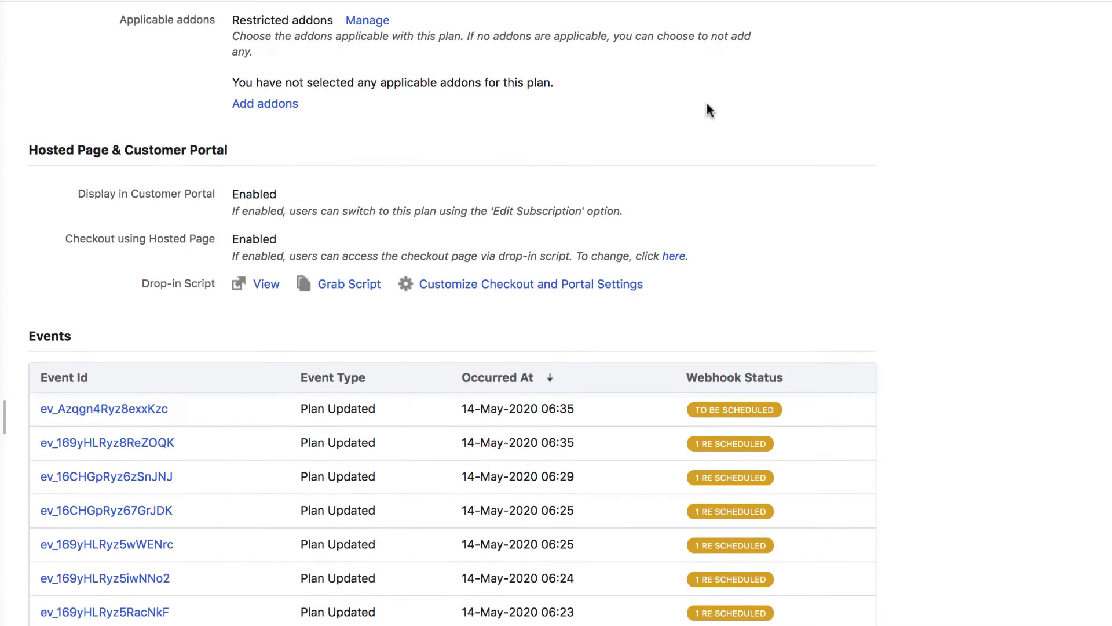
# Start adding an addon to Enterprise, choosing Setup Fee charged on Subscription creation.
pyautogui.click(289, 106)
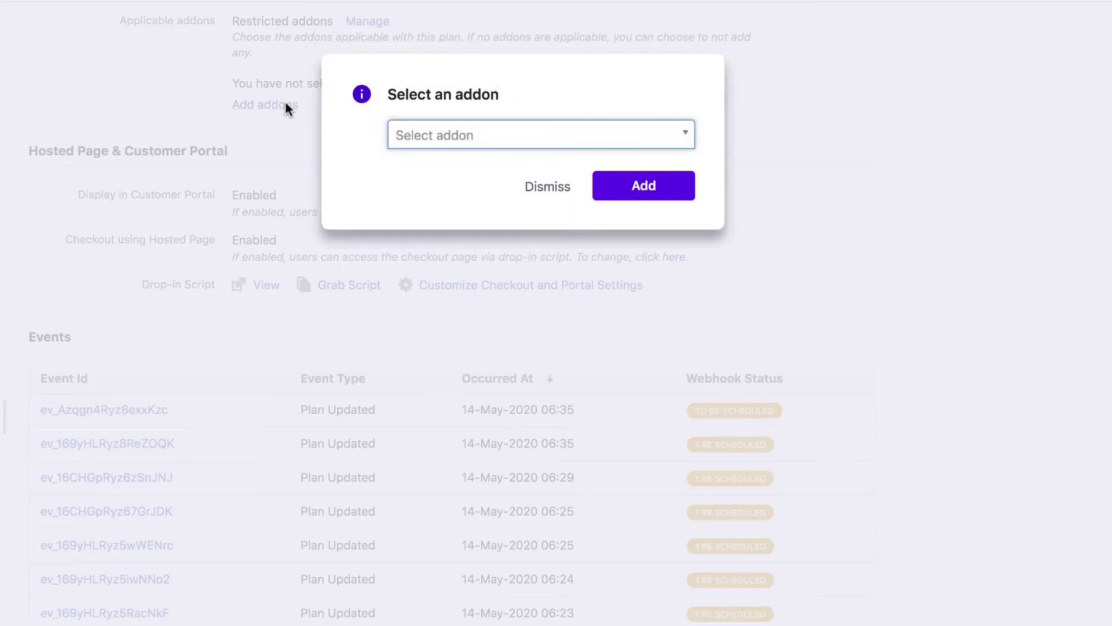
pyautogui.click(514, 135)
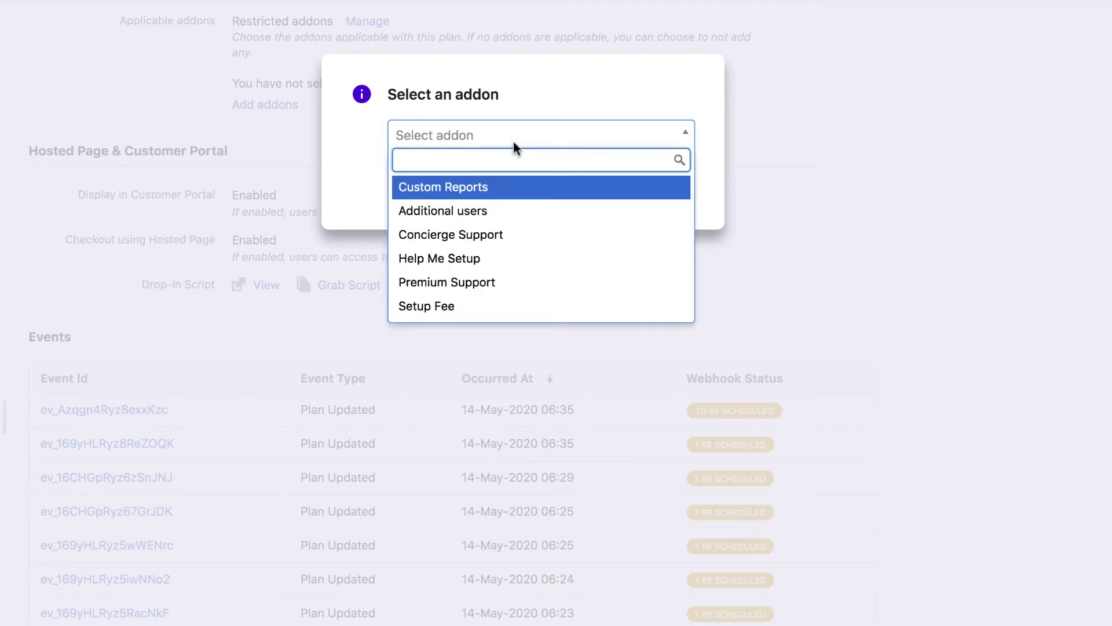
pyautogui.click(513, 306)
pyautogui.click(520, 207)
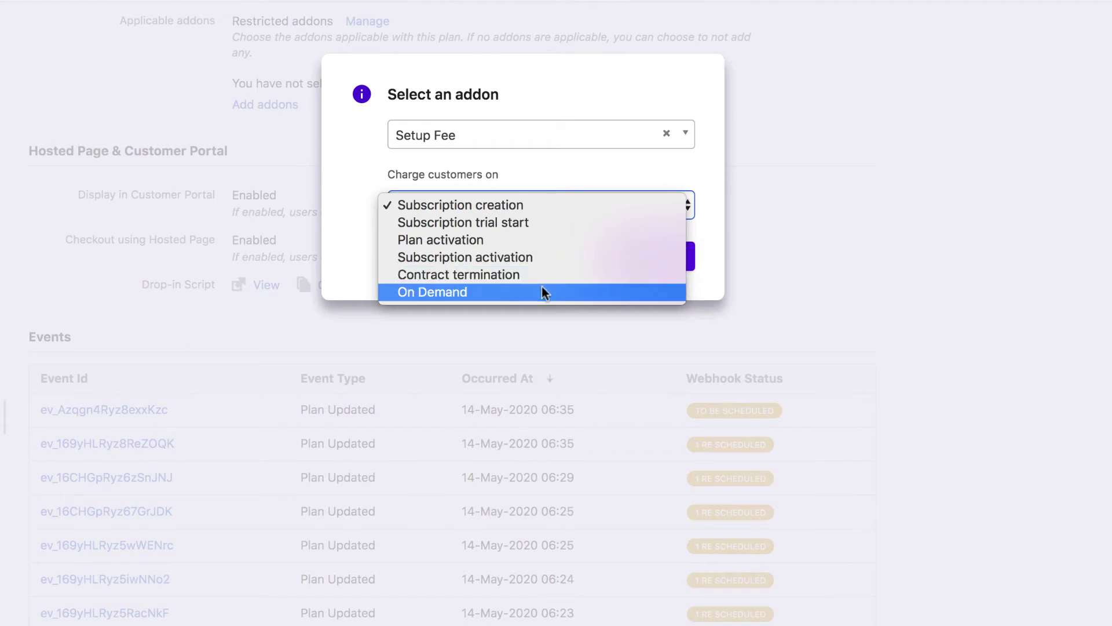
pyautogui.click(555, 126)
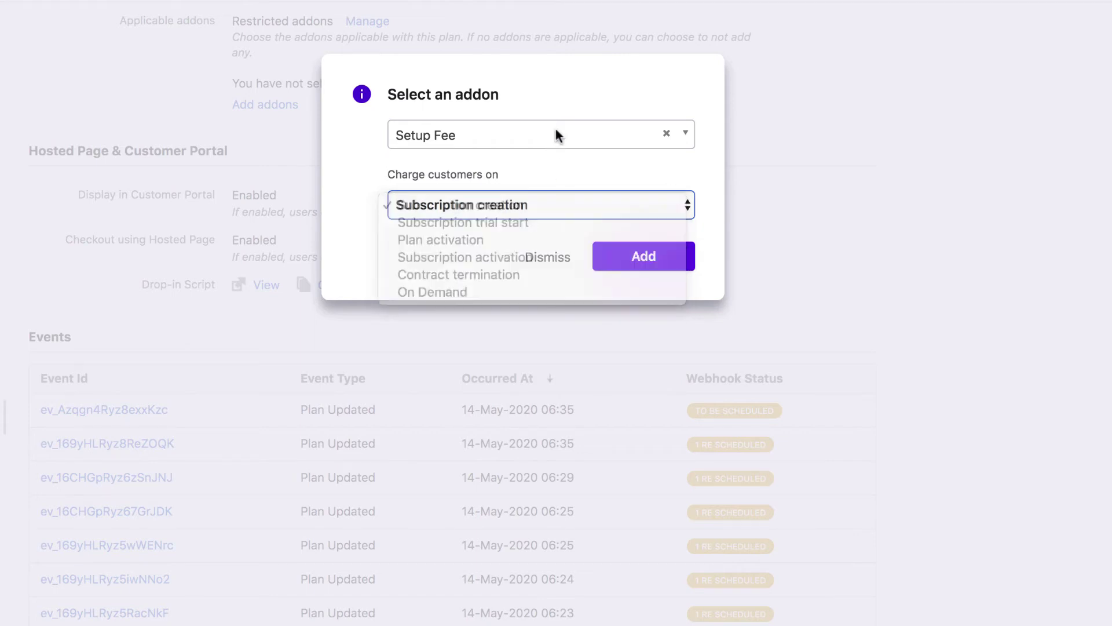
pyautogui.click(554, 126)
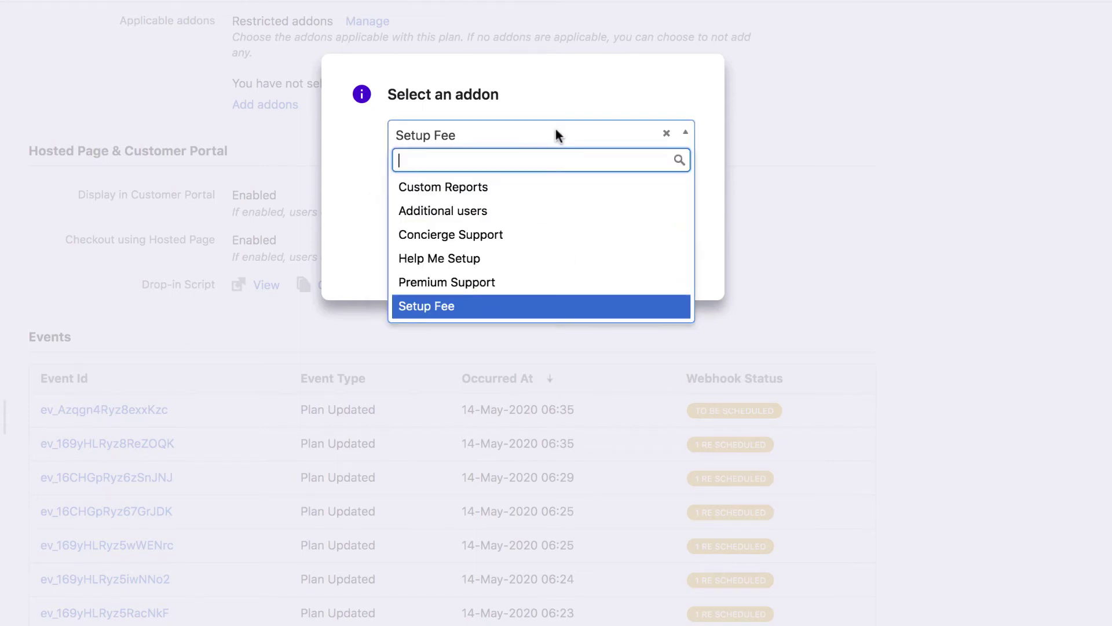
# Switch the addon to Premium Support, set its attachment level, and add it to Enterprise.
pyautogui.click(541, 282)
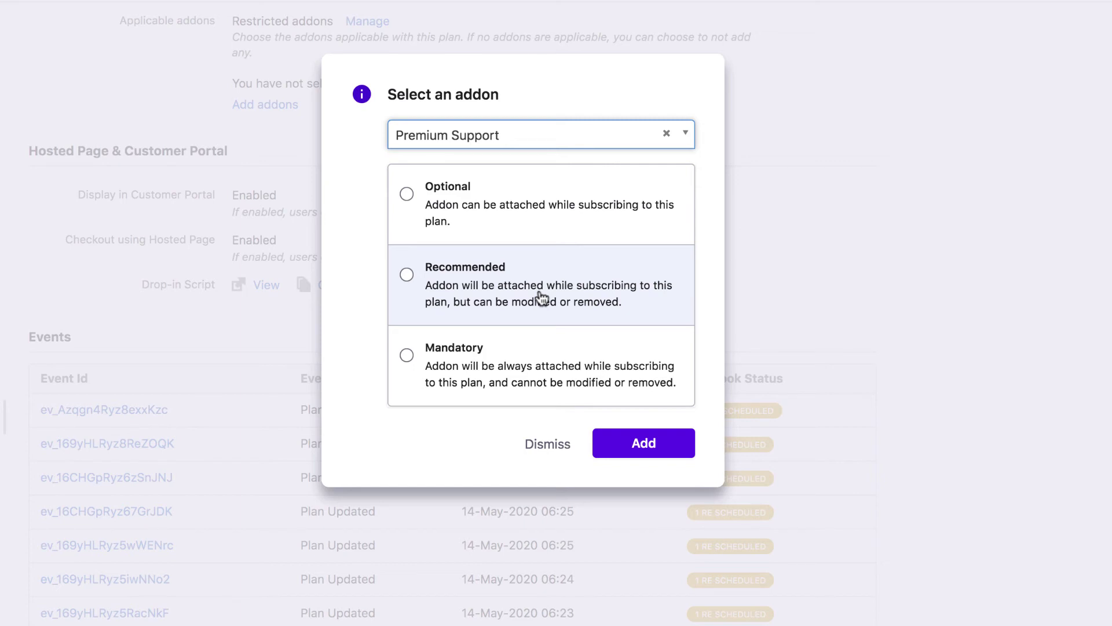
pyautogui.click(541, 359)
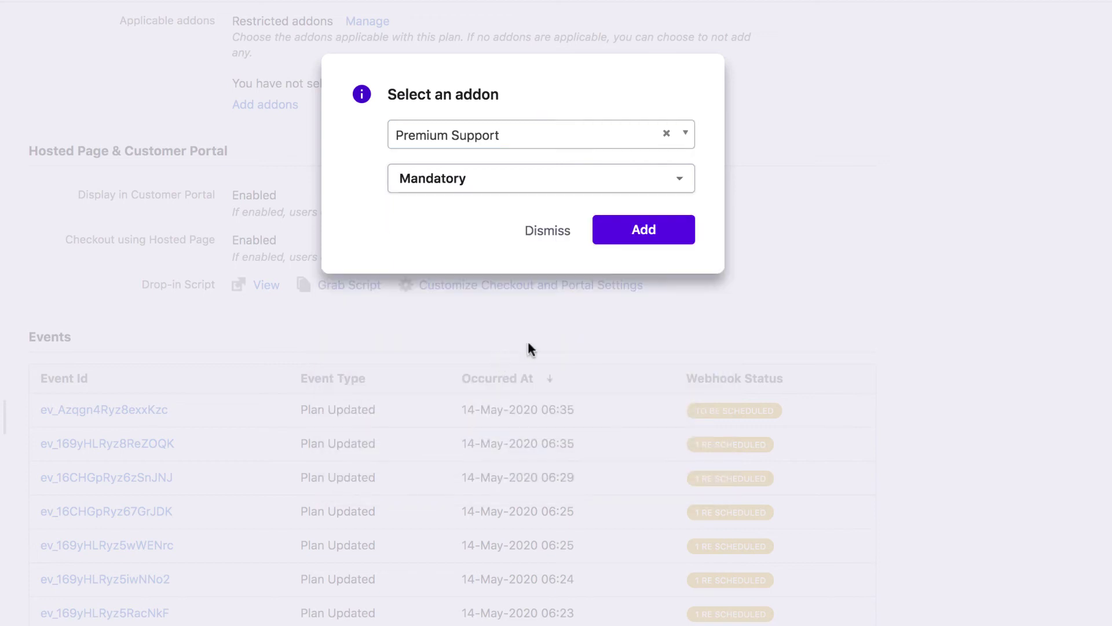
pyautogui.click(633, 230)
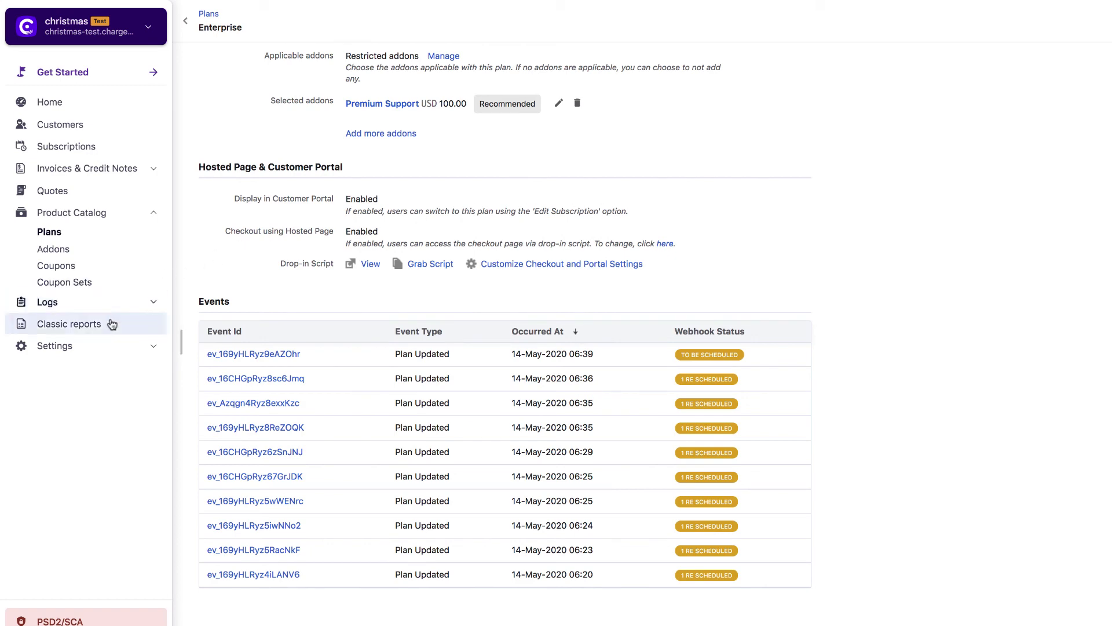
# Enable Show recommended addons in Checkout under Configure Chargebee > Checkout & Self-Serve Portal.
pyautogui.click(92, 347)
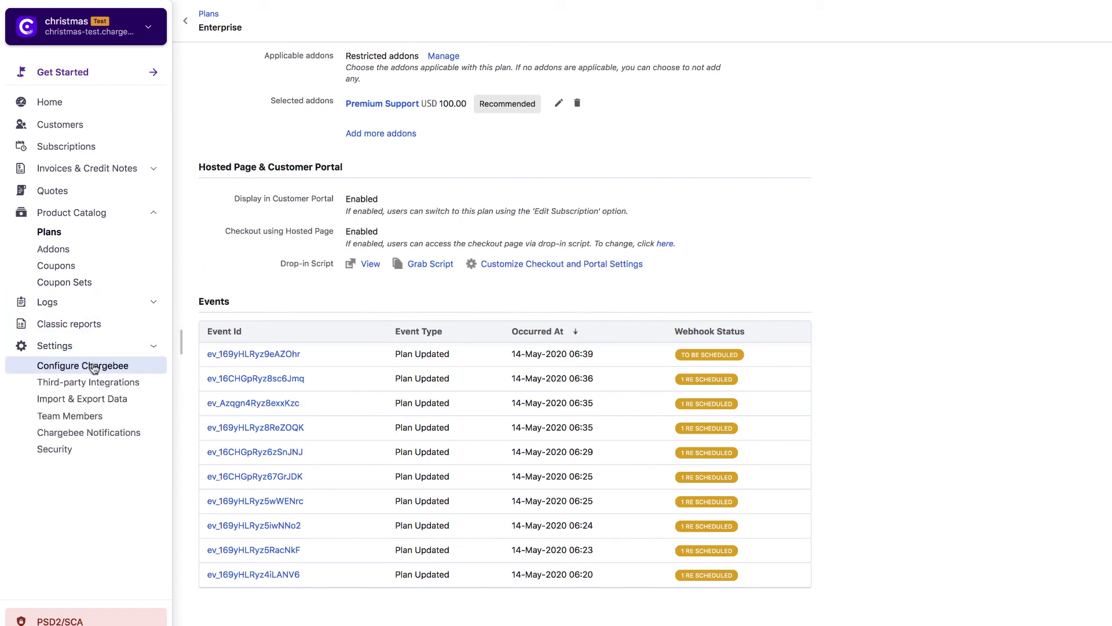
pyautogui.click(94, 365)
pyautogui.scroll(-3, 461, 516)
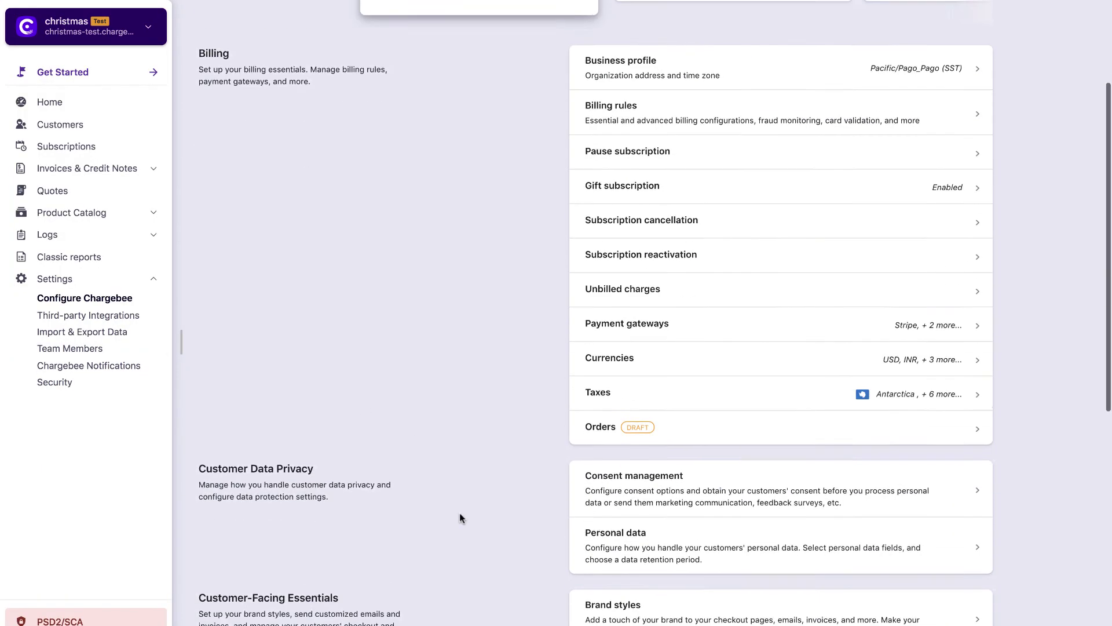
pyautogui.scroll(-4, 460, 517)
pyautogui.click(662, 586)
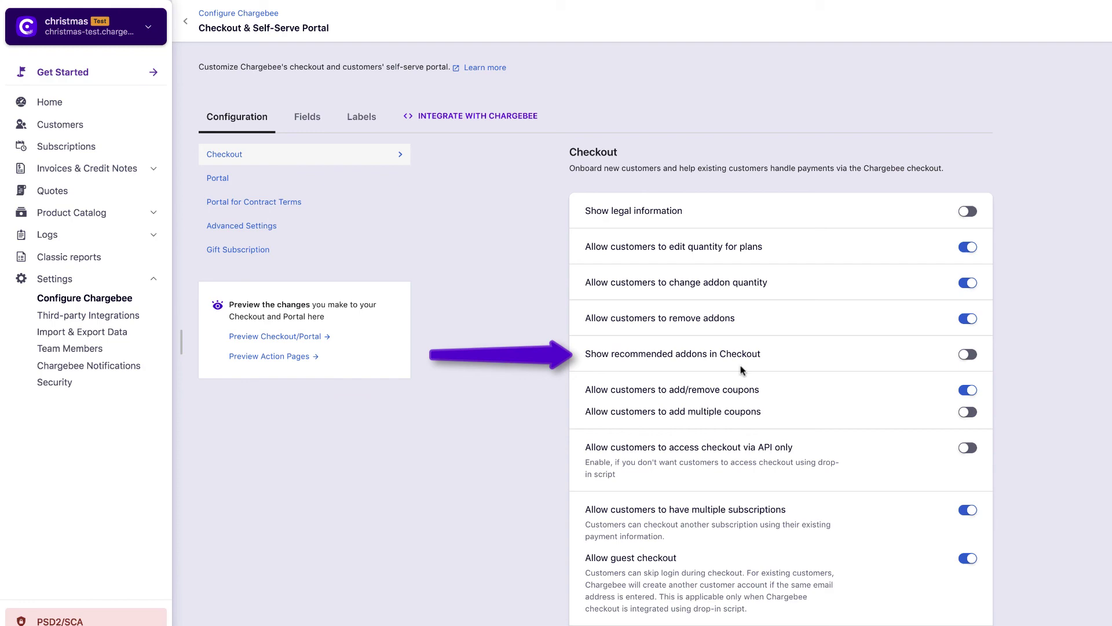
pyautogui.click(967, 355)
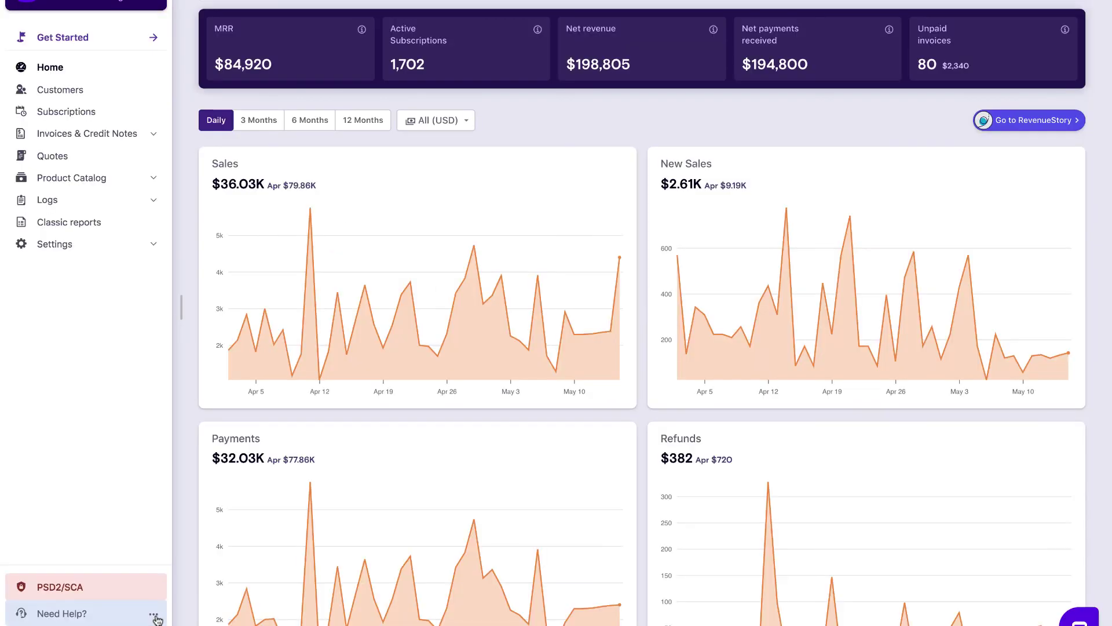
# Bring up the Need Help menu from the Home dashboard sidebar.
pyautogui.click(155, 616)
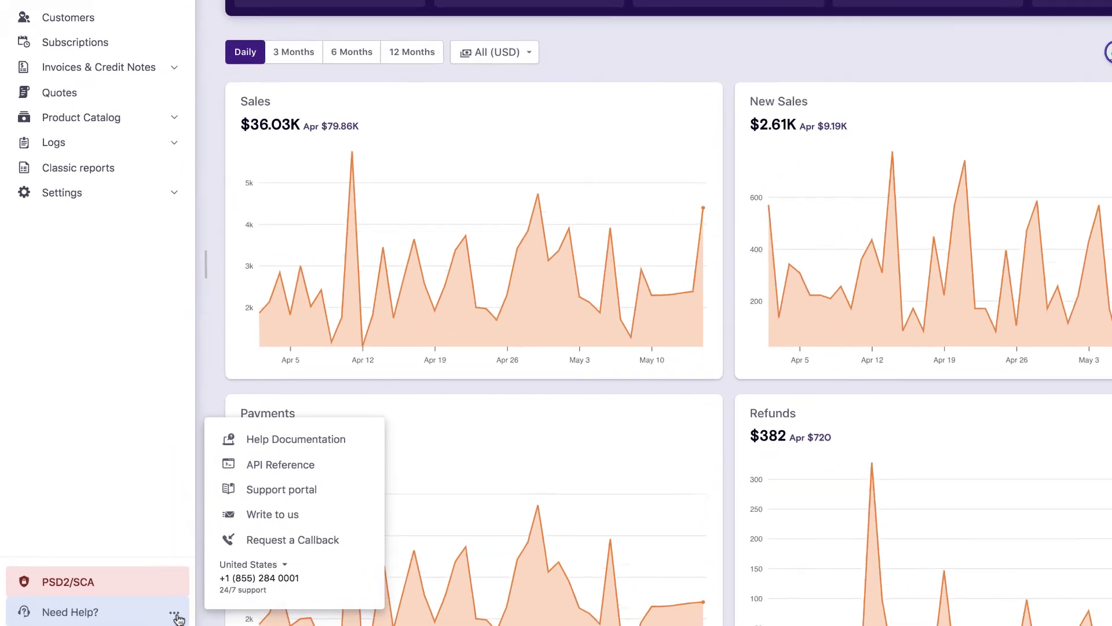